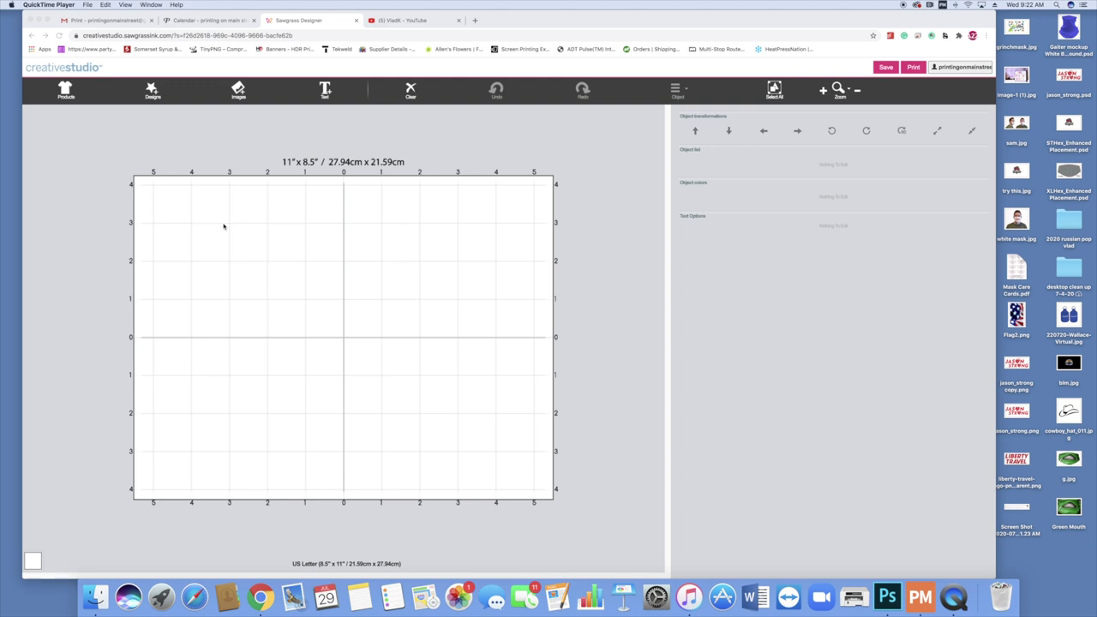
- Choose the US Letter product with 'Horizontal with Grid (Inches)' sides, then show the image library
{"action": "left_click", "coordinate": [26, 60]}
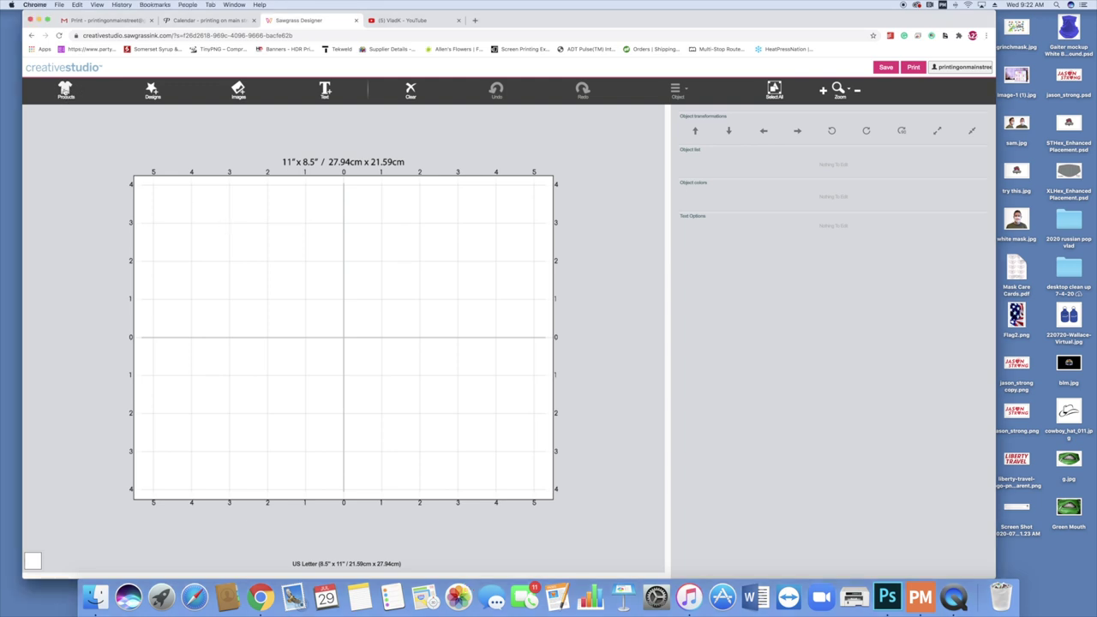
{"action": "left_click", "coordinate": [65, 90]}
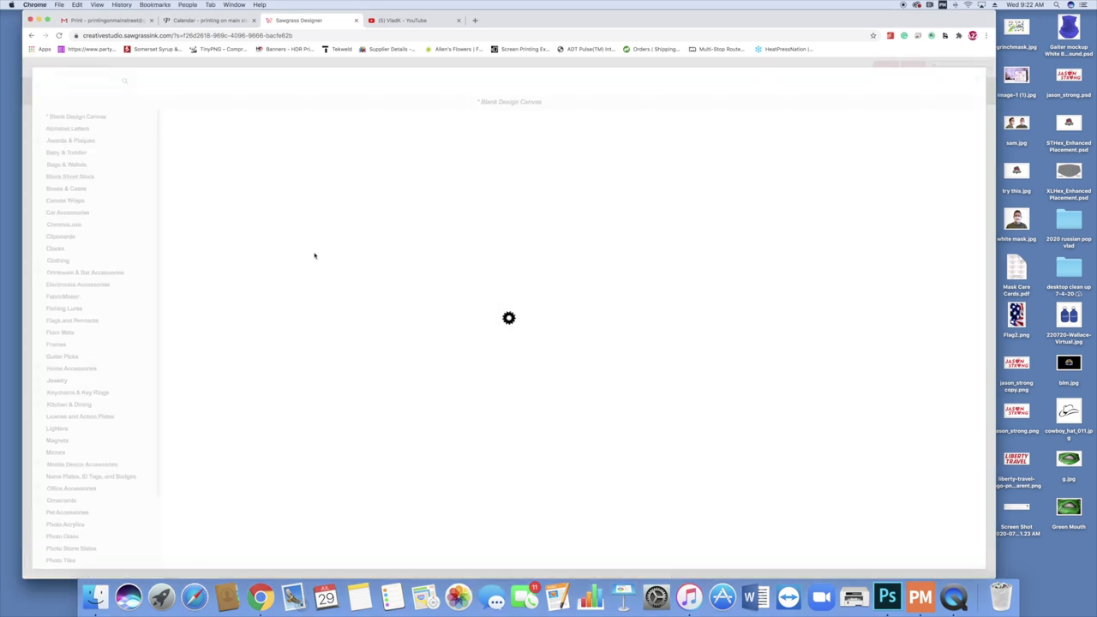
{"action": "scroll", "coordinate": [462, 360], "scroll_direction": "down", "scroll_amount": 2}
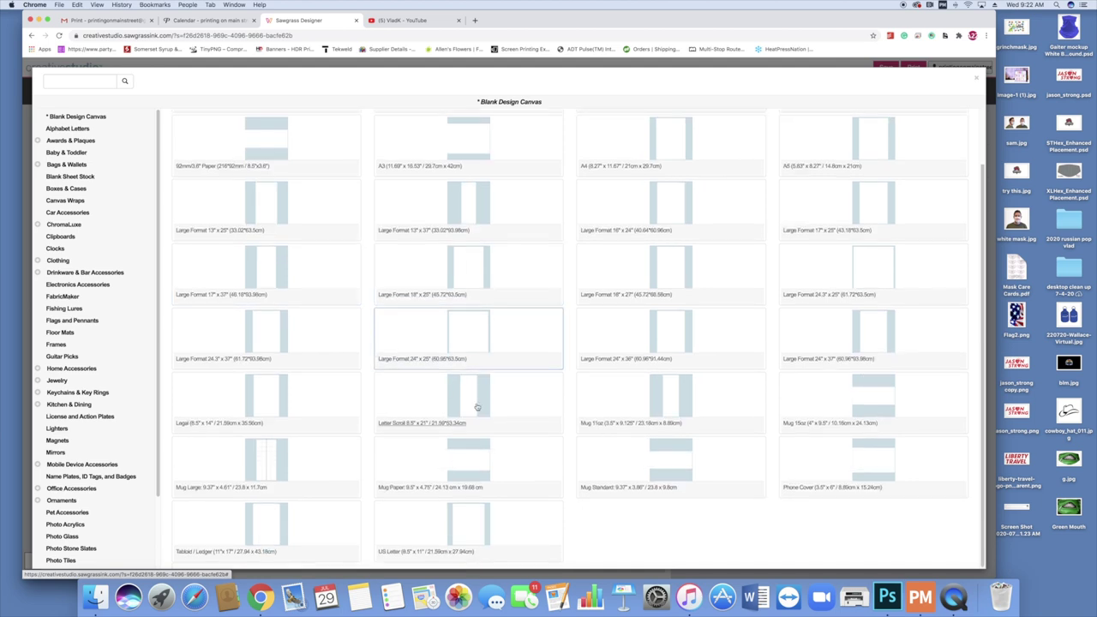
{"action": "left_click", "coordinate": [468, 523]}
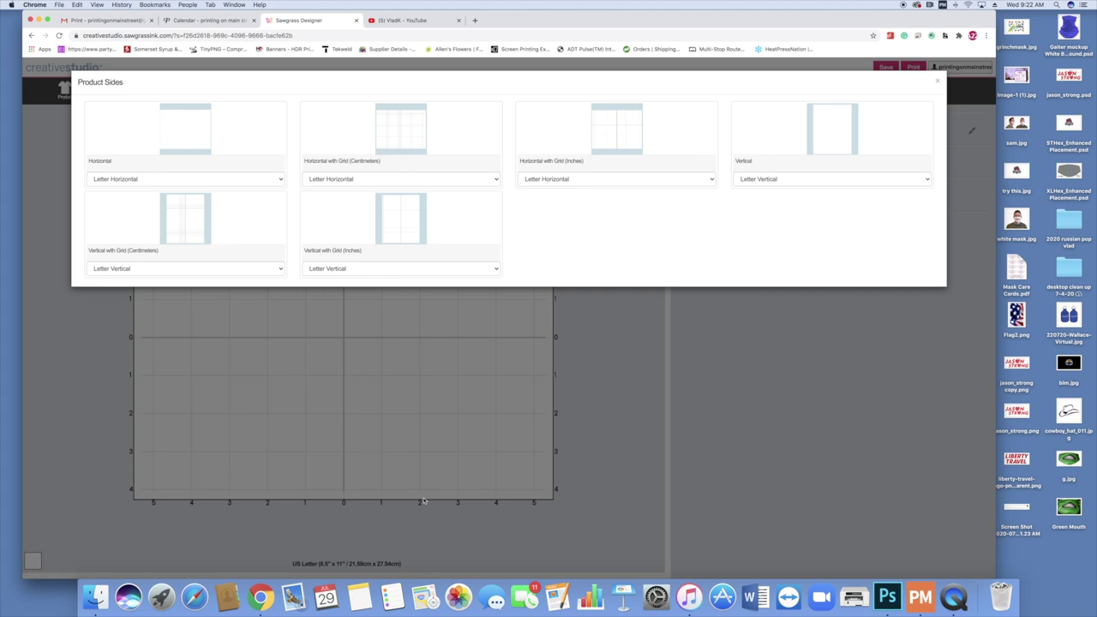
{"action": "left_click", "coordinate": [619, 129]}
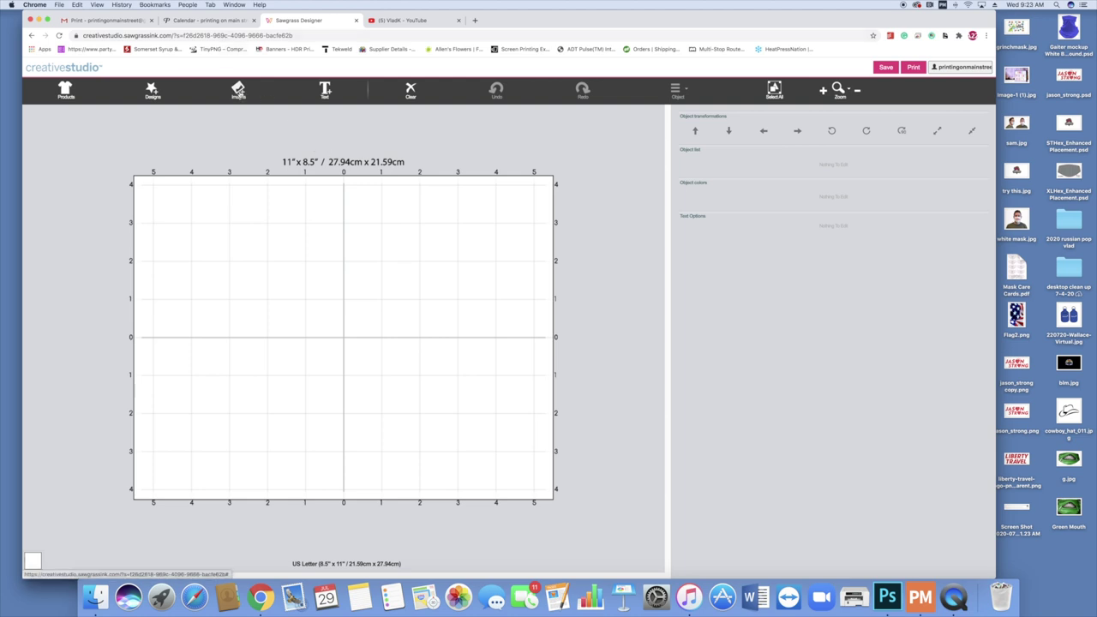
{"action": "left_click", "coordinate": [239, 90]}
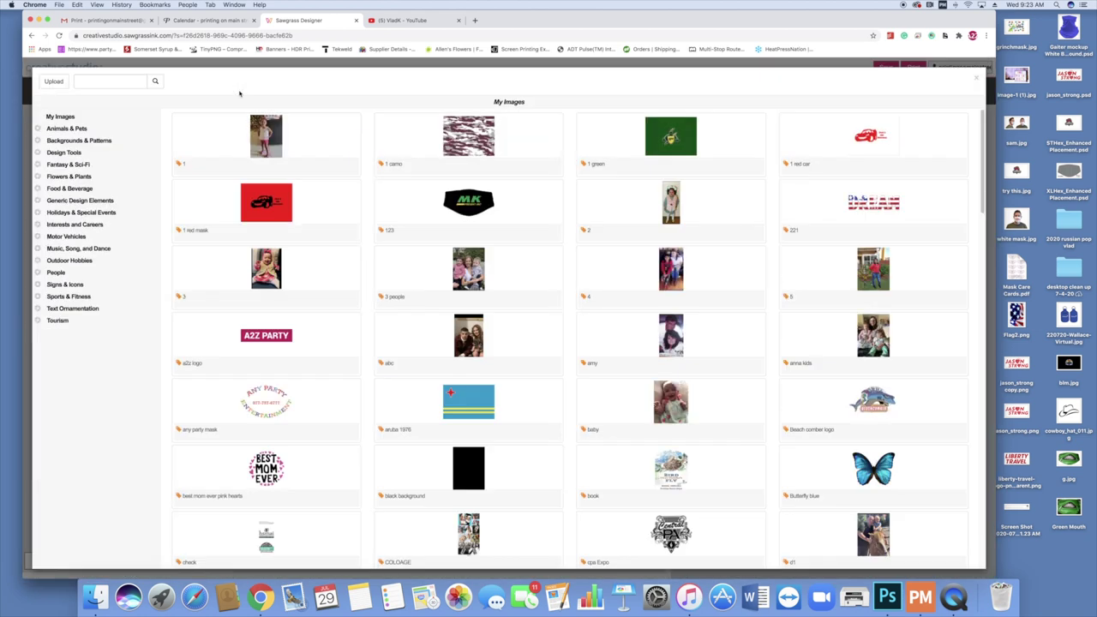
- Cancel an upload and add the green zipper-mouth mask from My Images to the sheet
{"action": "left_click", "coordinate": [54, 81]}
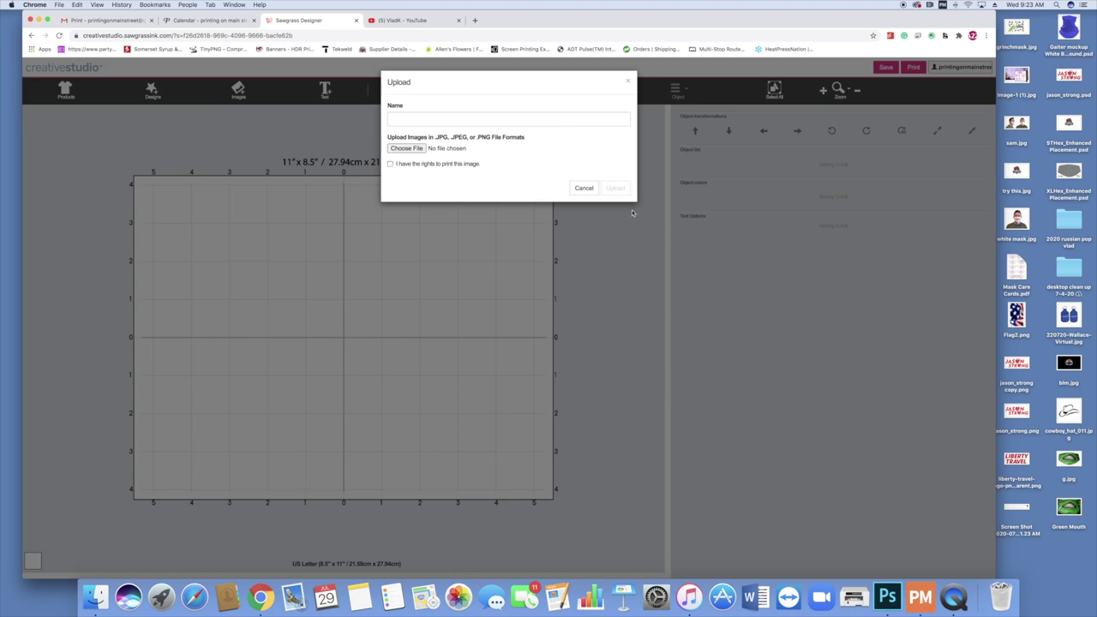
{"action": "left_click", "coordinate": [572, 187]}
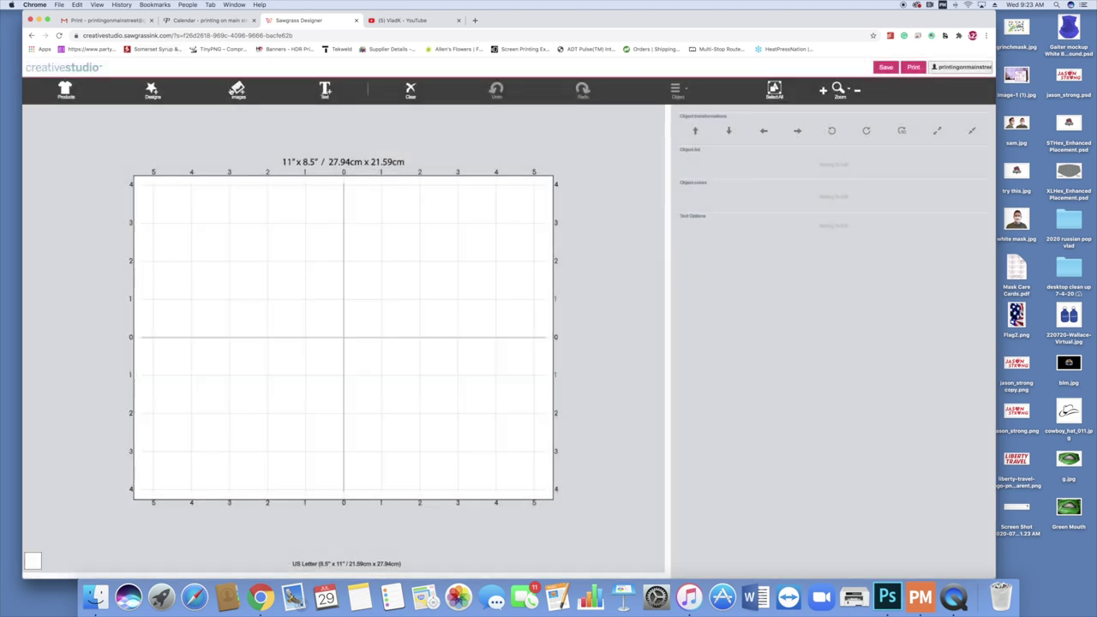
{"action": "left_click", "coordinate": [232, 91]}
{"action": "scroll", "coordinate": [610, 328], "scroll_direction": "down", "scroll_amount": 5}
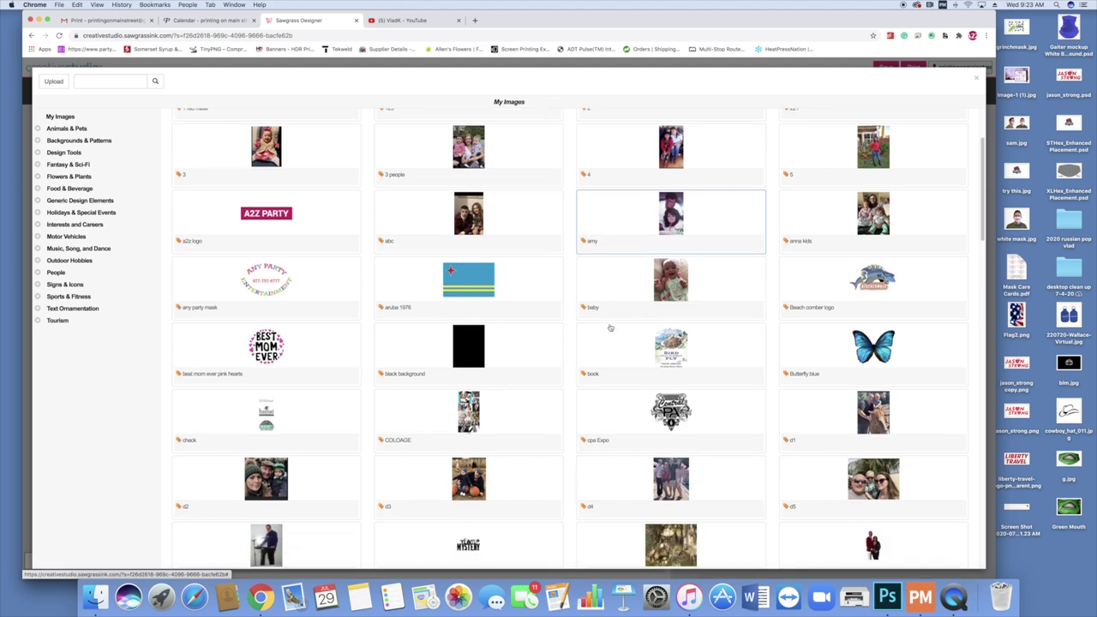
{"action": "scroll", "coordinate": [607, 328], "scroll_direction": "down", "scroll_amount": 3}
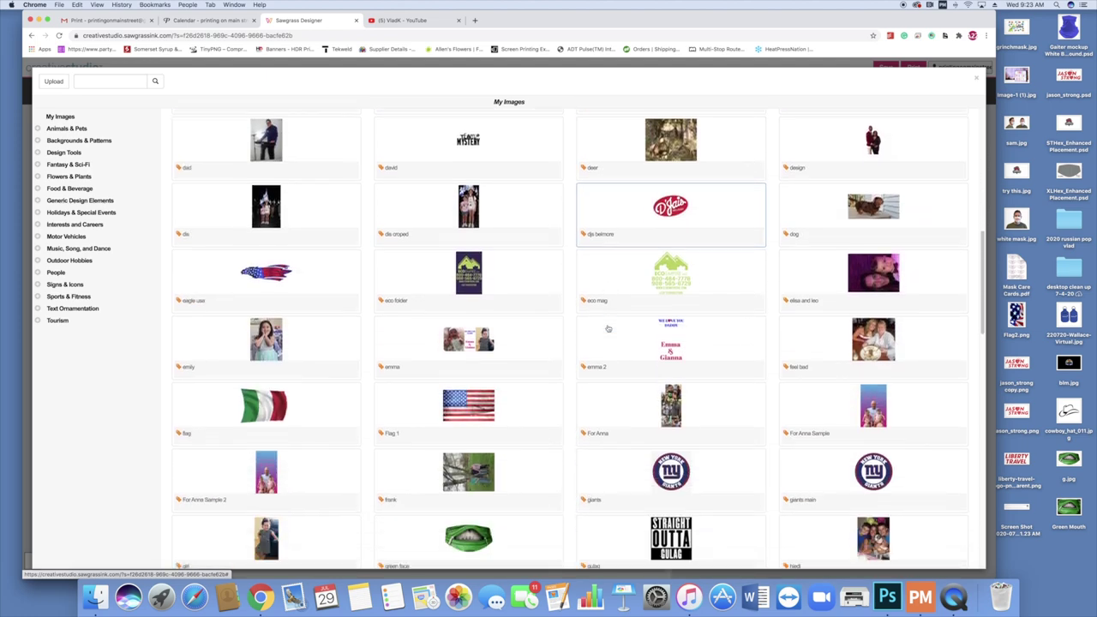
{"action": "left_click", "coordinate": [469, 396]}
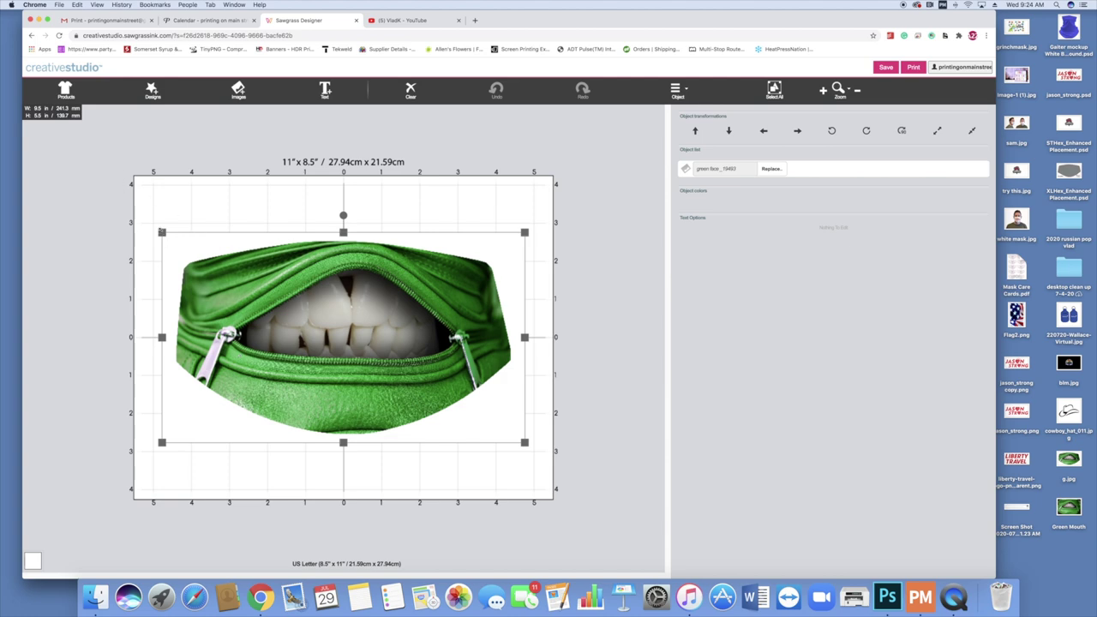
- Enlarge the mask from its top-left corner to about 9.26 × 5.36 in
{"action": "left_click_drag", "start_coordinate": [161, 231], "coordinate": [161, 232]}
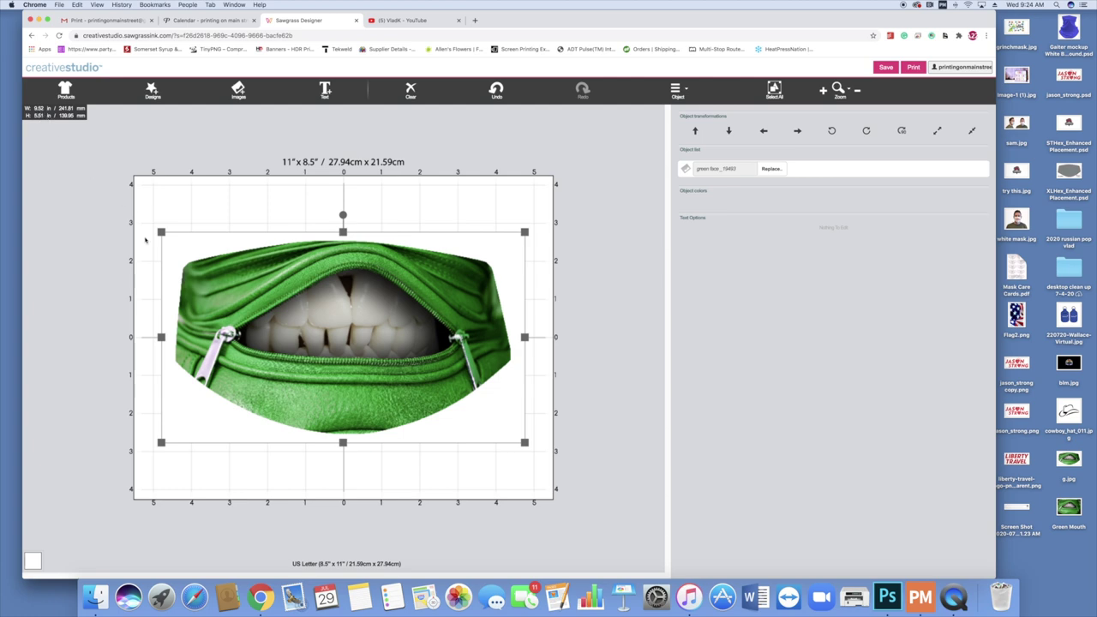
{"action": "mouse_move", "coordinate": [161, 231]}
{"action": "left_mouse_down"}
{"action": "mouse_move", "coordinate": [152, 218]}
{"action": "mouse_move", "coordinate": [478, 418]}
{"action": "mouse_move", "coordinate": [205, 185]}
{"action": "mouse_move", "coordinate": [181, 243]}
{"action": "mouse_move", "coordinate": [171, 238]}
{"action": "left_mouse_up"}
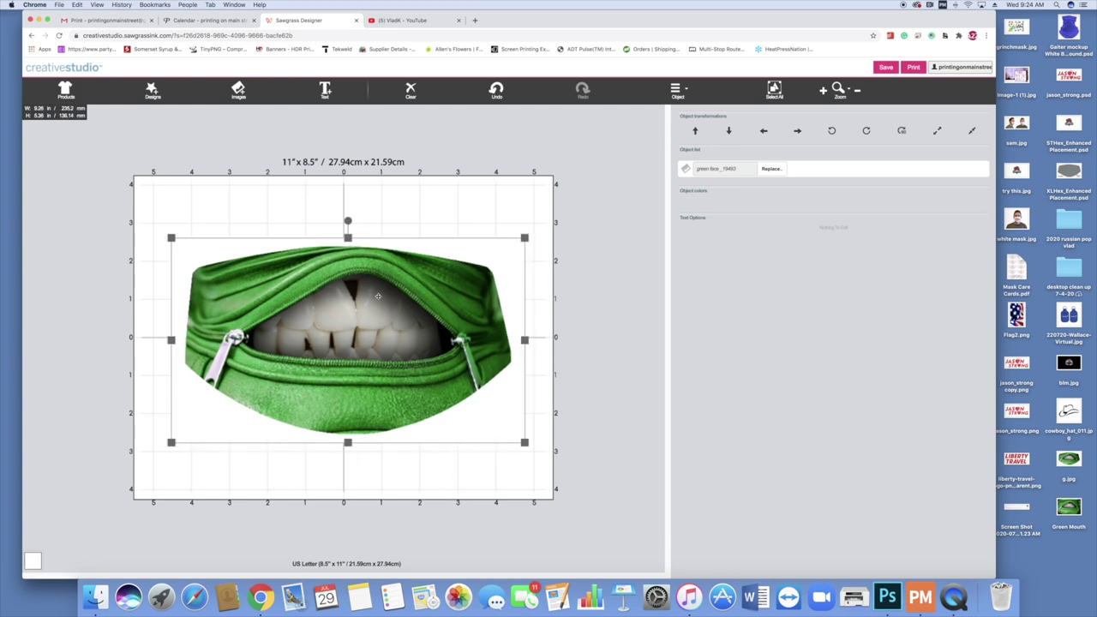
- Rotate the mask a quarter turn, shift it left and shrink it proportionally
{"action": "left_click", "coordinate": [350, 212]}
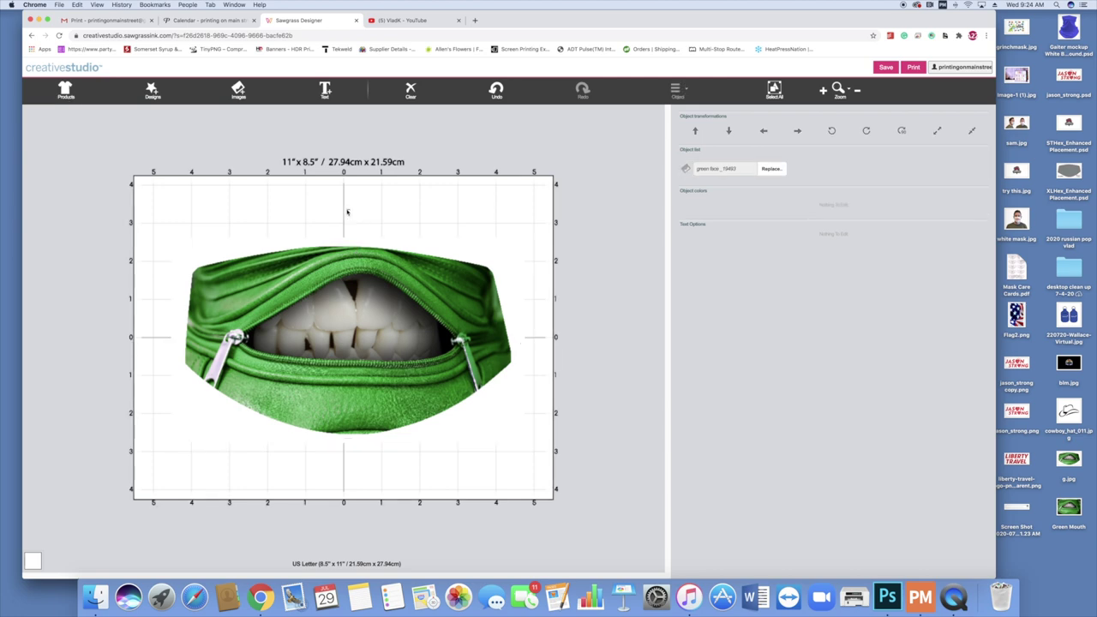
{"action": "left_click", "coordinate": [349, 231]}
{"action": "left_click_drag", "start_coordinate": [347, 221], "coordinate": [227, 337]}
{"action": "left_click_drag", "start_coordinate": [393, 325], "coordinate": [284, 320]}
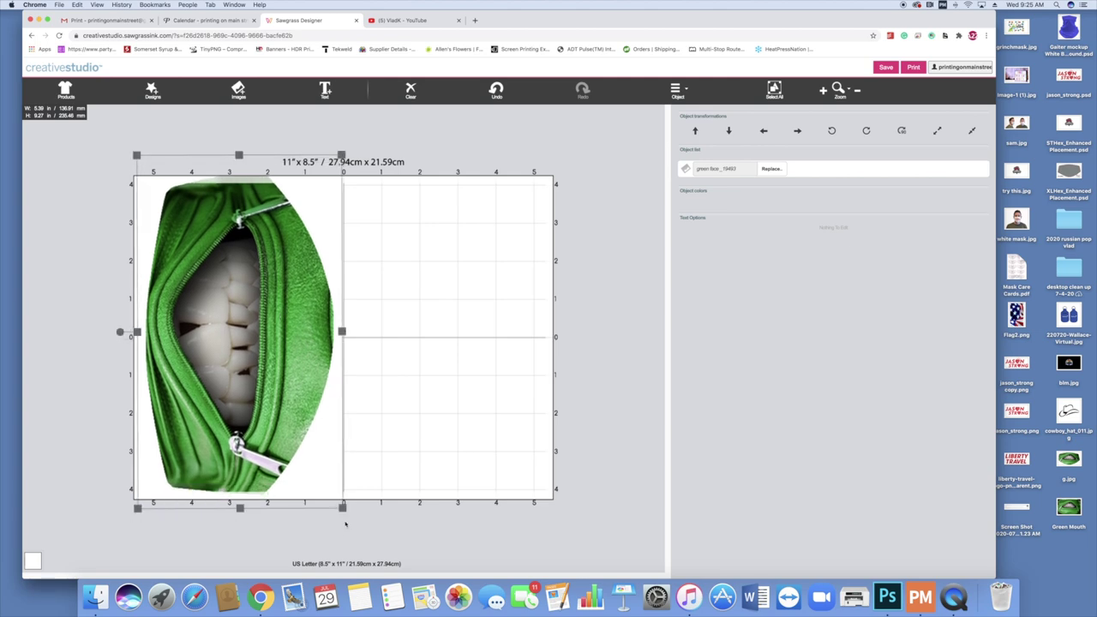
{"action": "mouse_move", "coordinate": [342, 507]}
{"action": "left_mouse_down"}
{"action": "mouse_move", "coordinate": [334, 495]}
{"action": "mouse_move", "coordinate": [336, 510]}
{"action": "left_mouse_up"}
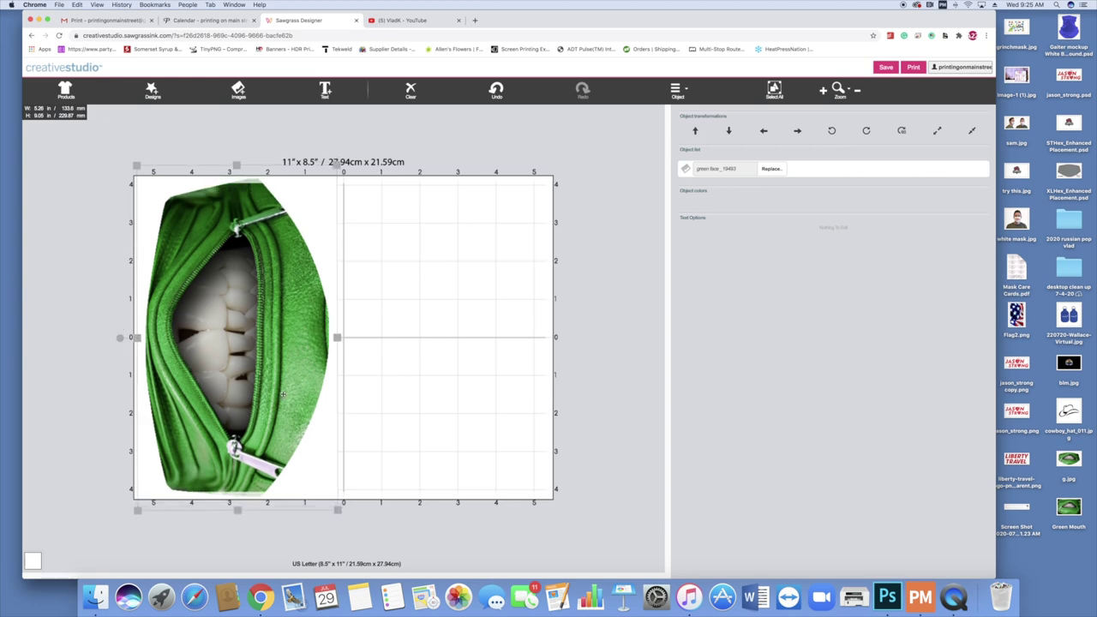
- Duplicate the mask, move the copy to the right half, then delete that copy
{"action": "right_click", "coordinate": [284, 392]}
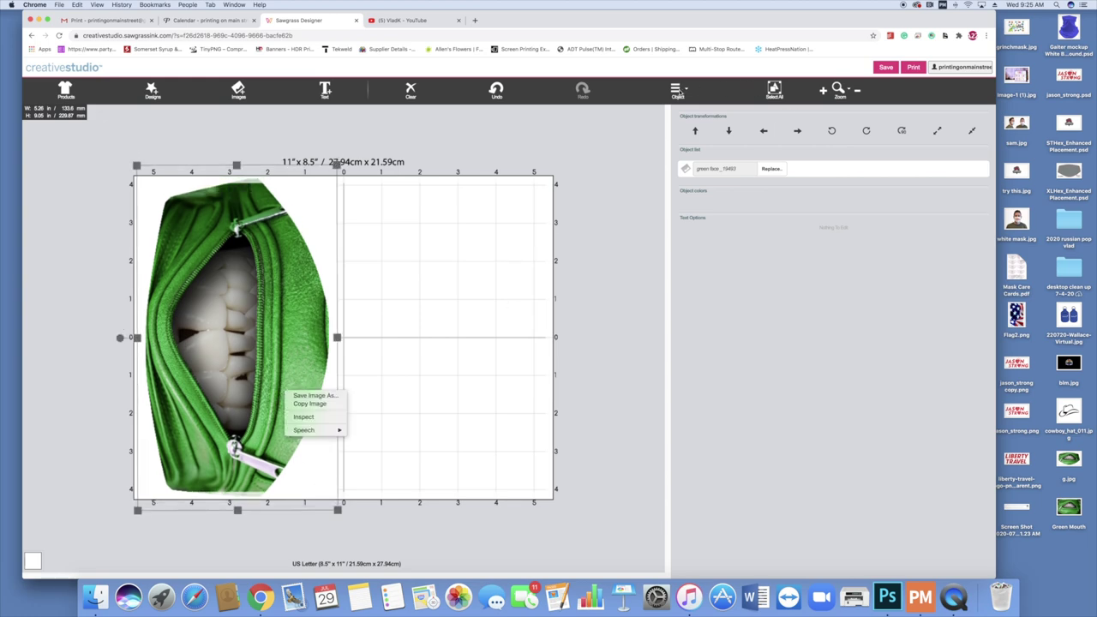
{"action": "left_click", "coordinate": [677, 90]}
{"action": "left_click", "coordinate": [677, 89]}
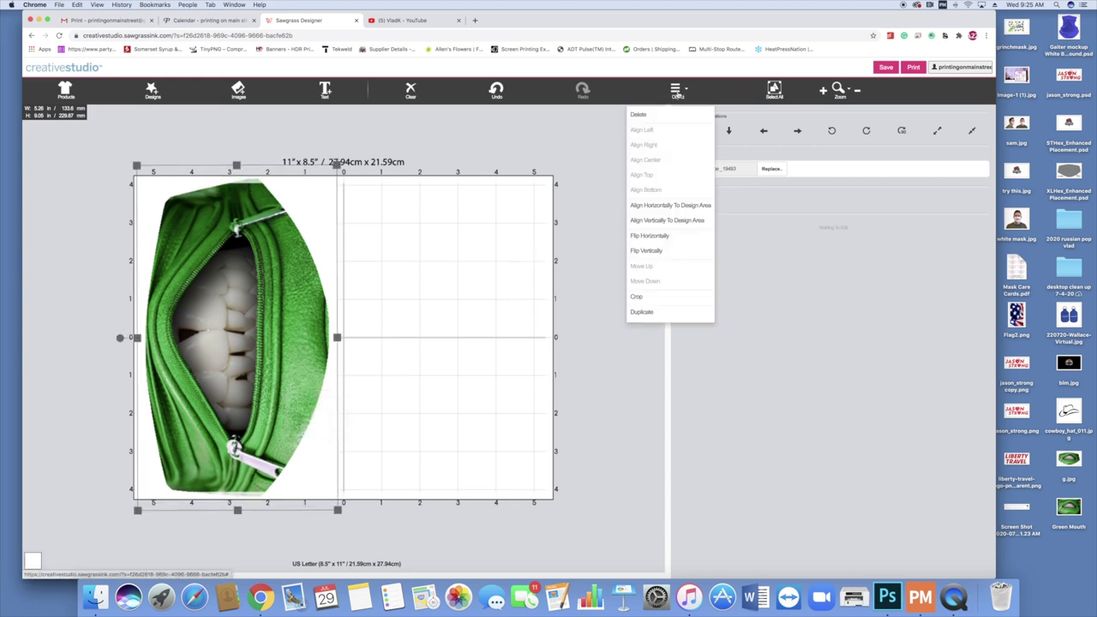
{"action": "left_click", "coordinate": [641, 311]}
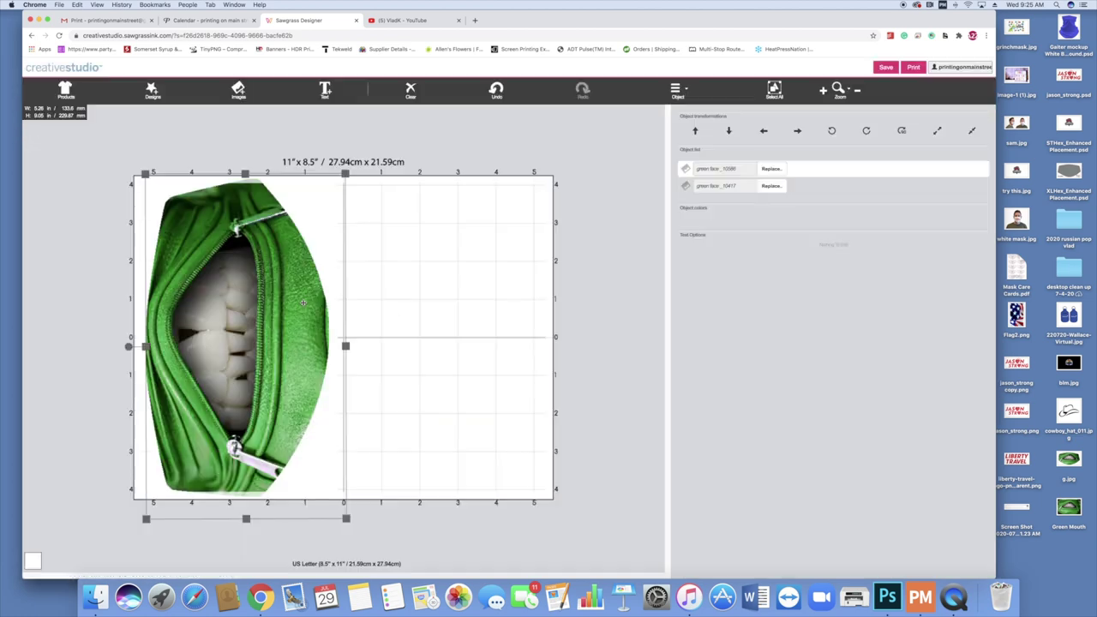
{"action": "left_click_drag", "start_coordinate": [302, 302], "coordinate": [450, 302]}
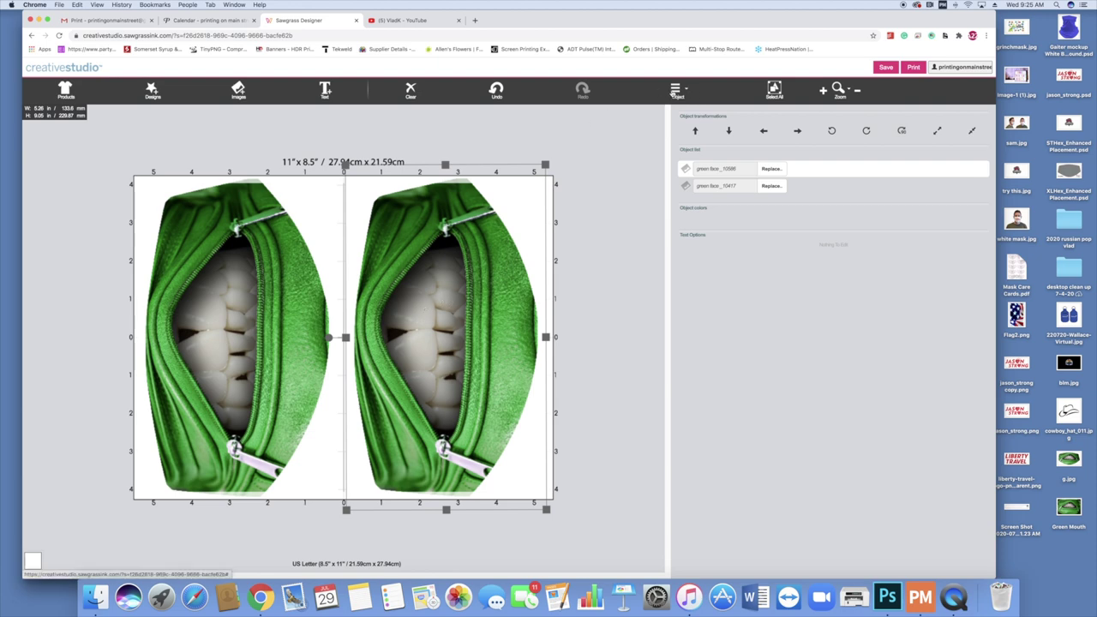
{"action": "left_click", "coordinate": [674, 91]}
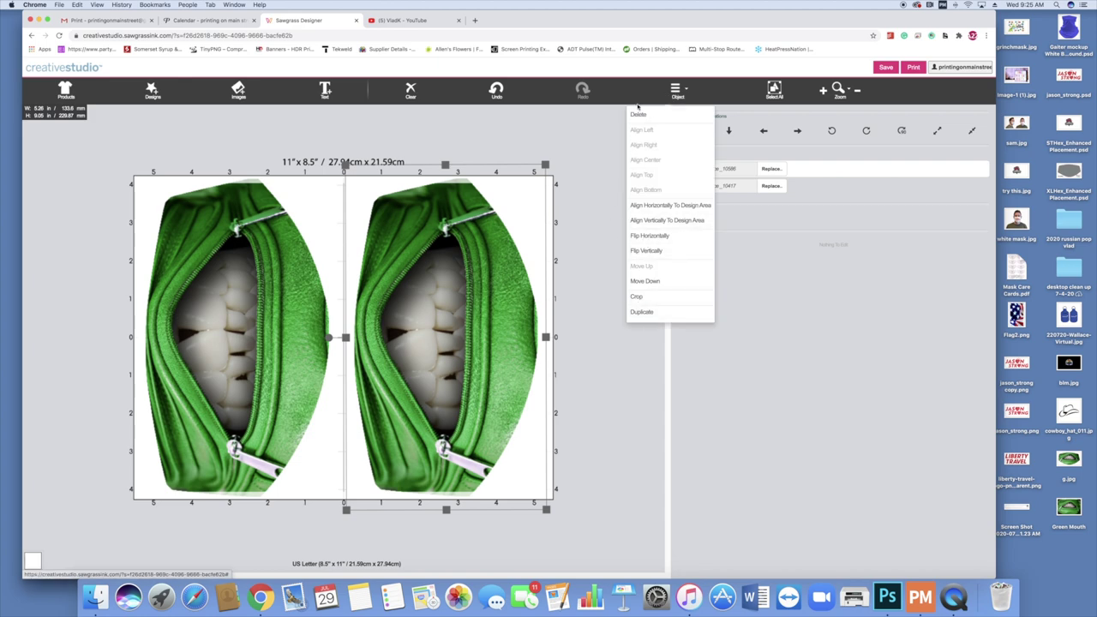
{"action": "left_click", "coordinate": [638, 114]}
{"action": "left_click", "coordinate": [270, 276]}
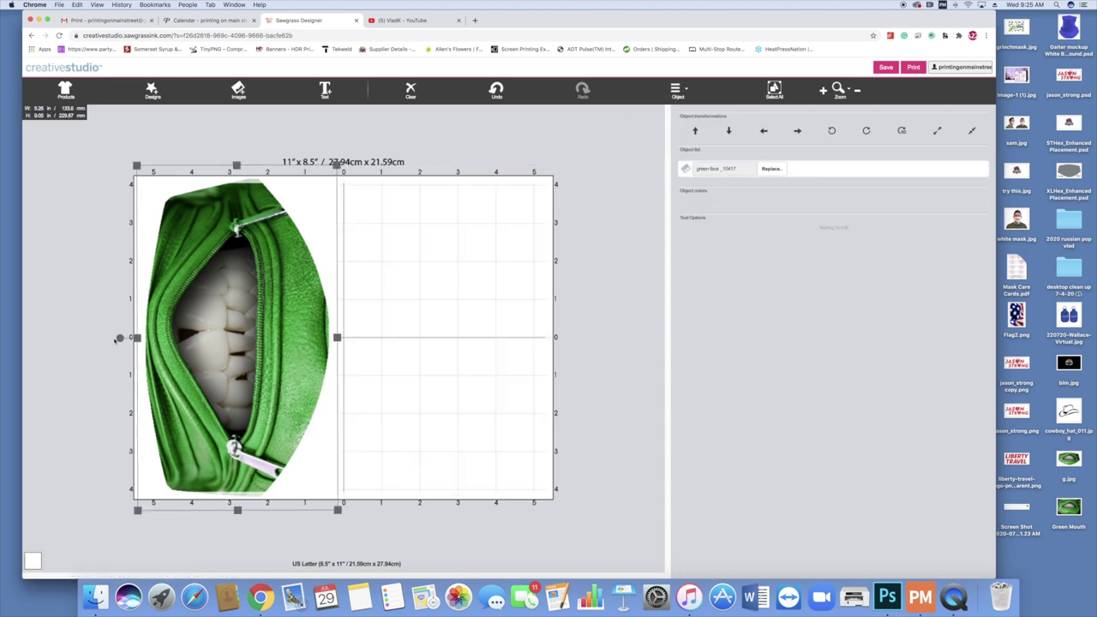
- Rotate the mask back to horizontal, resize it to 9.5 × 5.54 in, centre it, and open Print
{"action": "left_click_drag", "start_coordinate": [120, 339], "coordinate": [336, 243]}
{"action": "left_click_drag", "start_coordinate": [348, 287], "coordinate": [356, 306]}
{"action": "left_click_drag", "start_coordinate": [168, 242], "coordinate": [158, 227]}
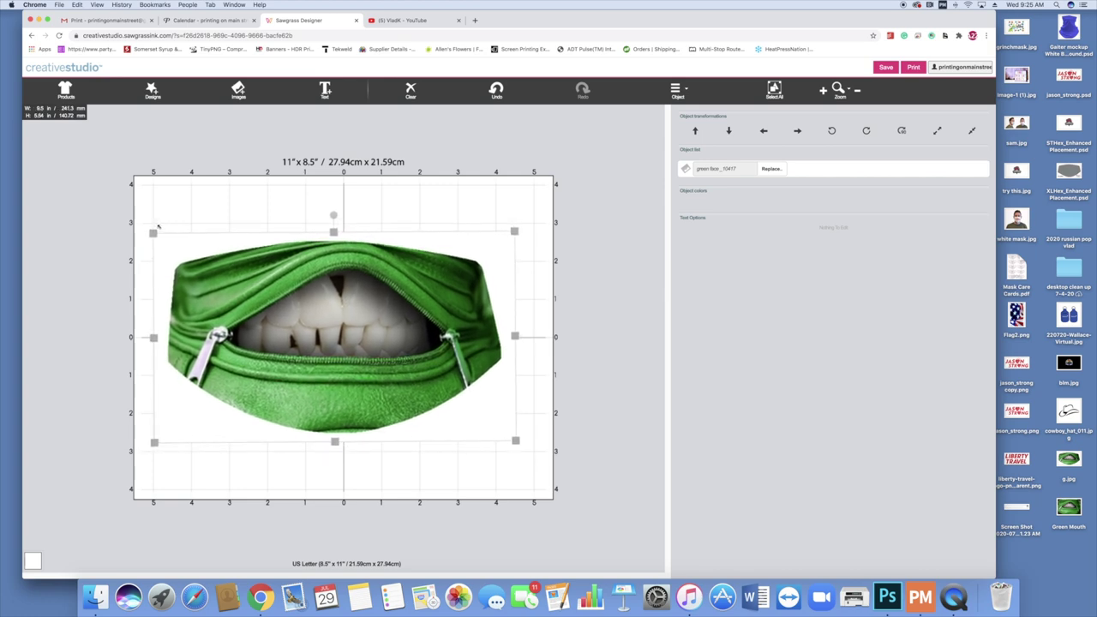
{"action": "left_click_drag", "start_coordinate": [406, 348], "coordinate": [415, 346]}
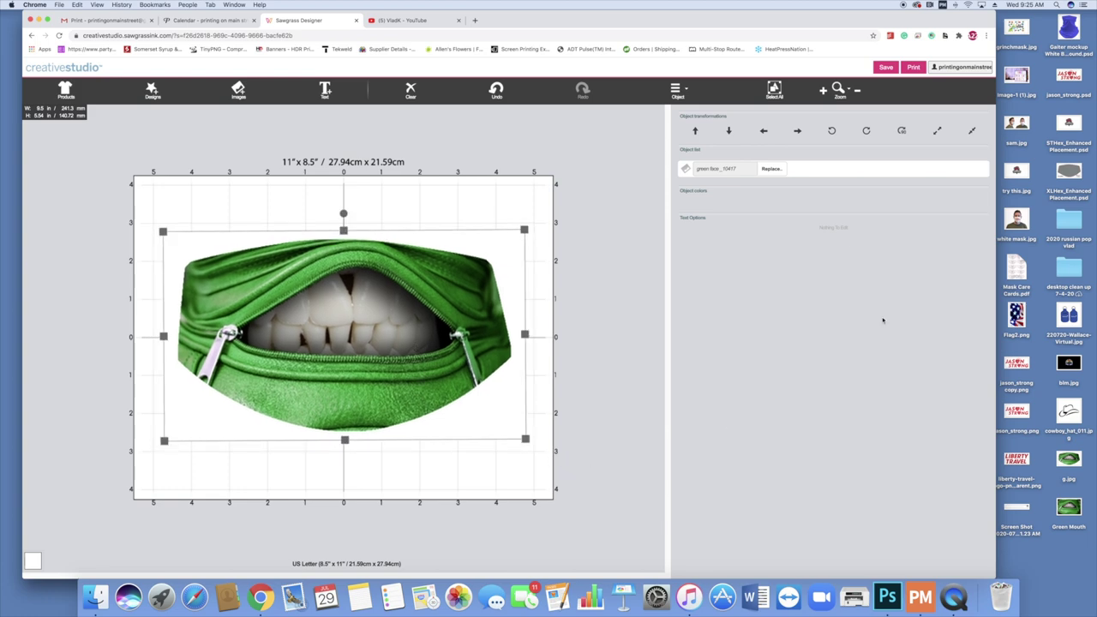
{"action": "left_click", "coordinate": [912, 69]}
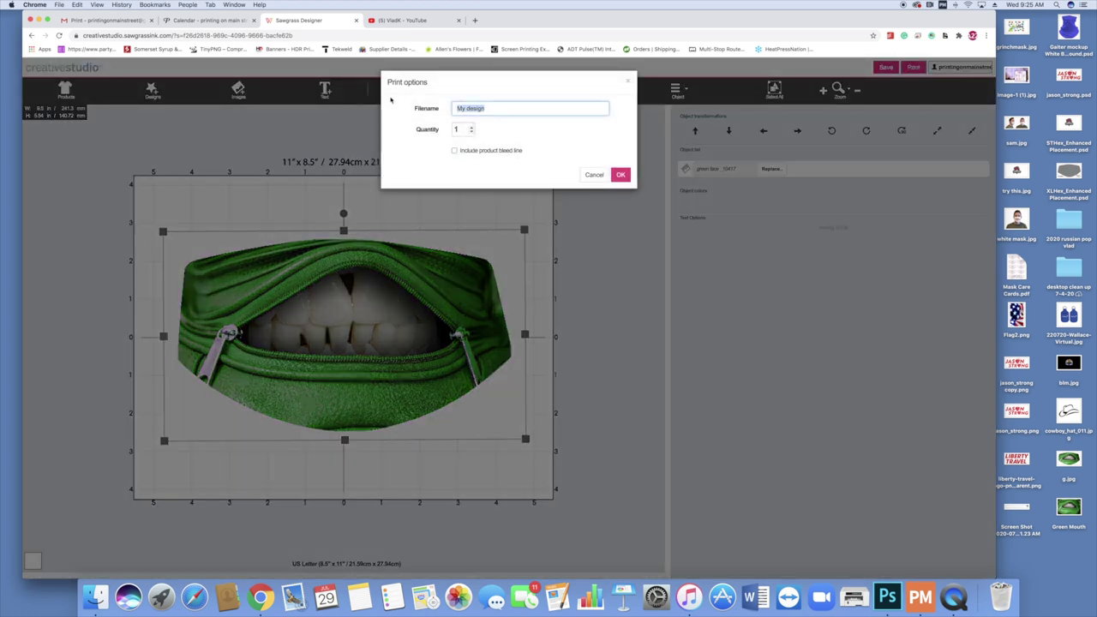
- Print the design under the file name 'green mask' and bring Print Manager forward
{"action": "type", "text": "gree"}
{"action": "type", "text": "k"}
{"action": "left_click", "coordinate": [620, 175]}
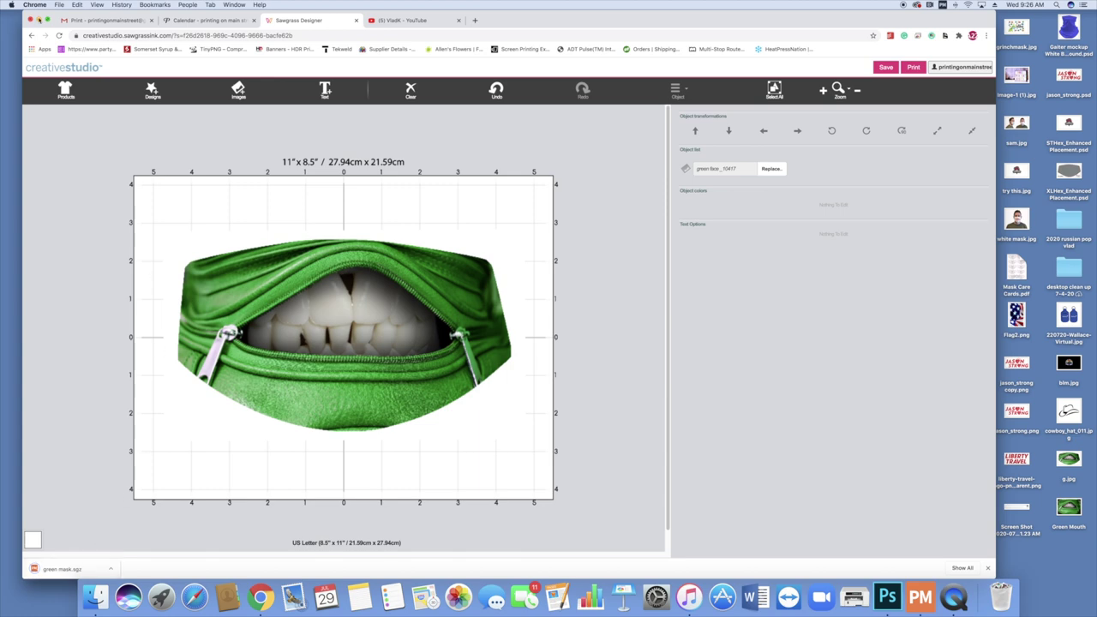
{"action": "left_click", "coordinate": [38, 18]}
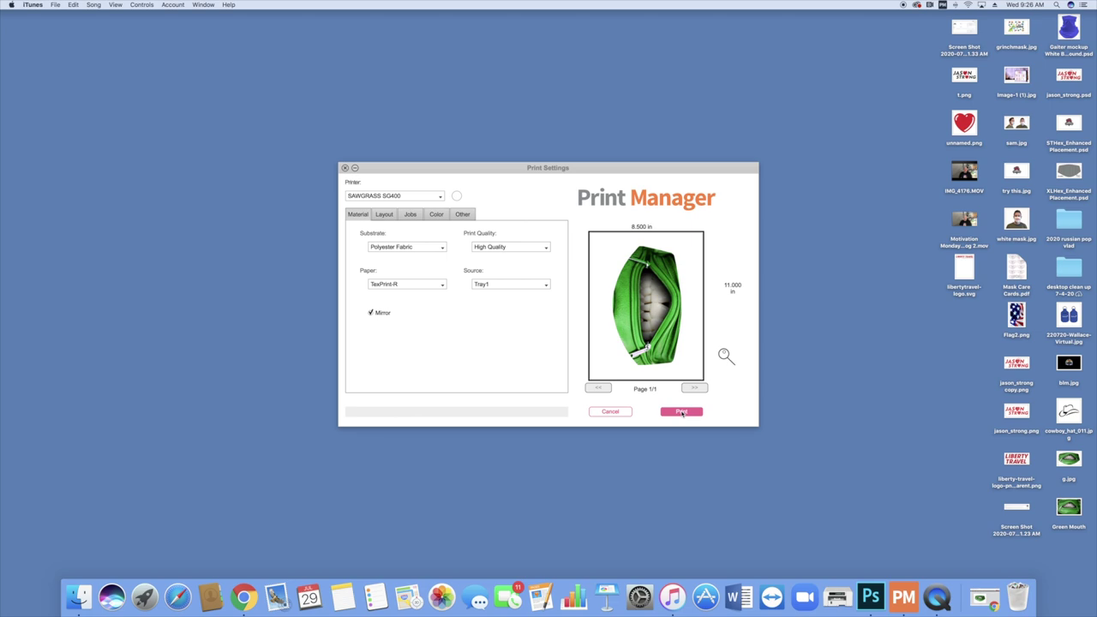
- Print the green mask job with Polyester Fabric, TexPrint-R and mirroring on
{"action": "left_click", "coordinate": [682, 412]}
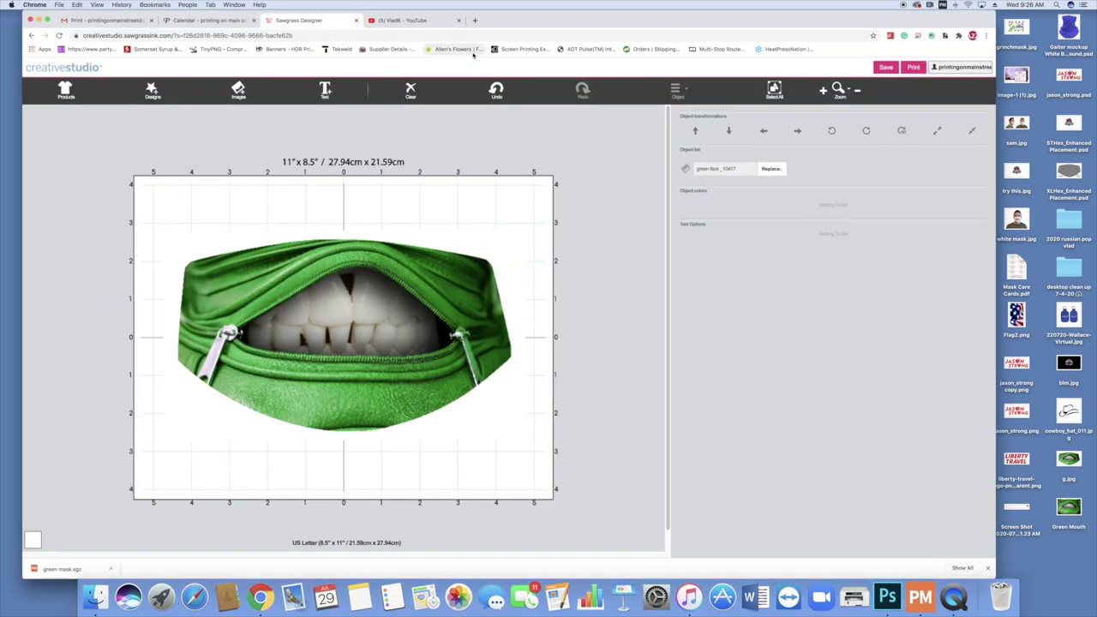
{"action": "left_click", "coordinate": [429, 20]}
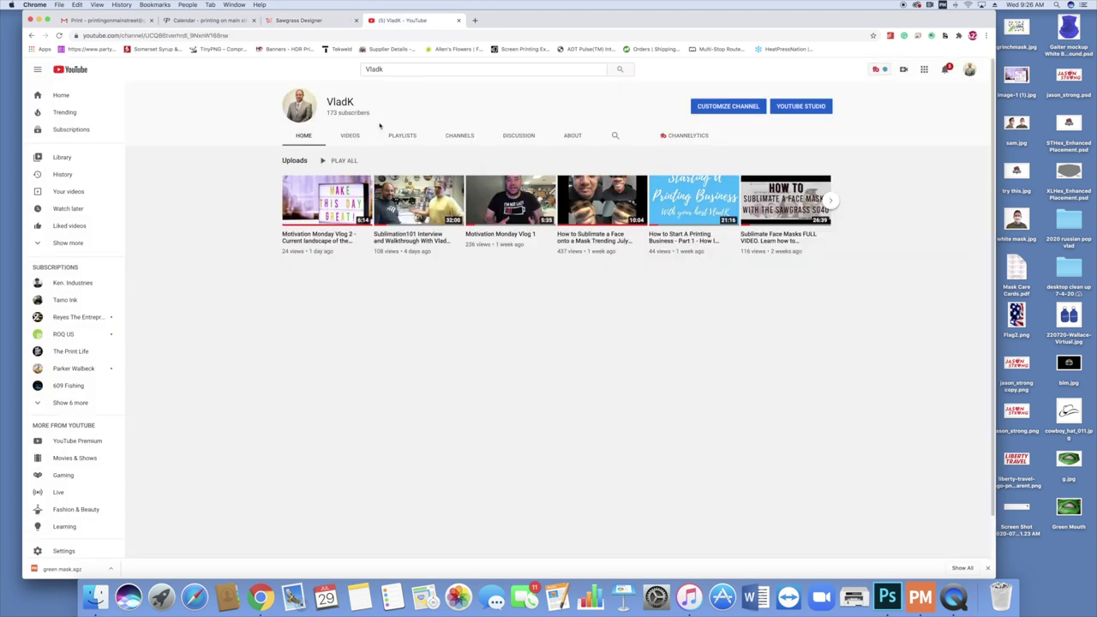